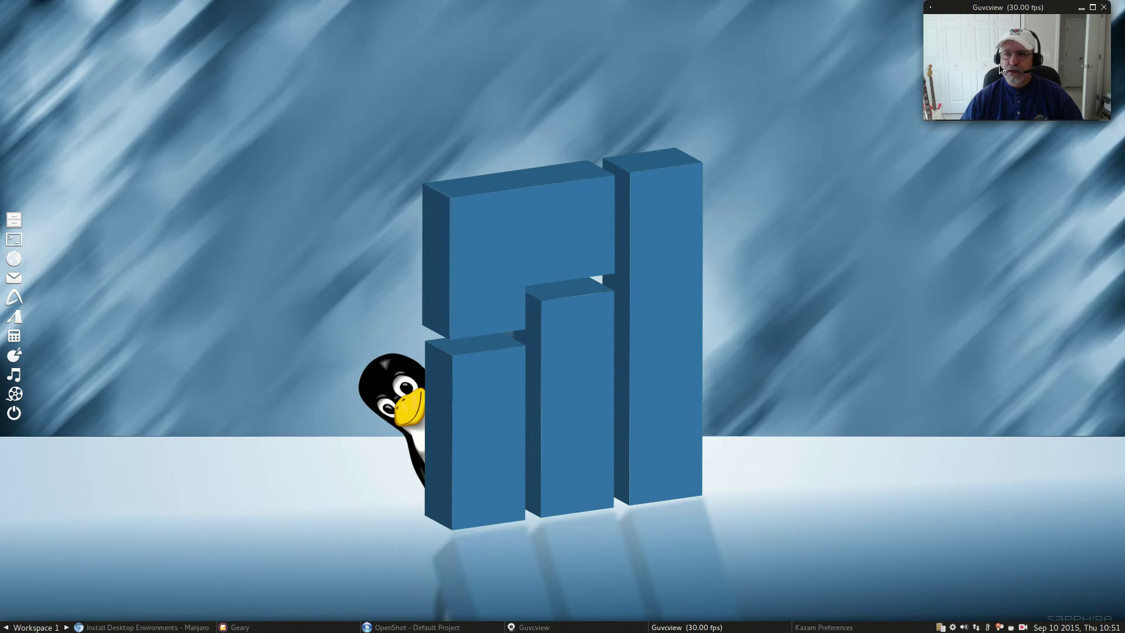
# Nudge the Guvcview window down, then set the Fluxbox toolbar placement to Top Center
pyautogui.moveTo(999, 10); pyautogui.dragTo(999, 65)
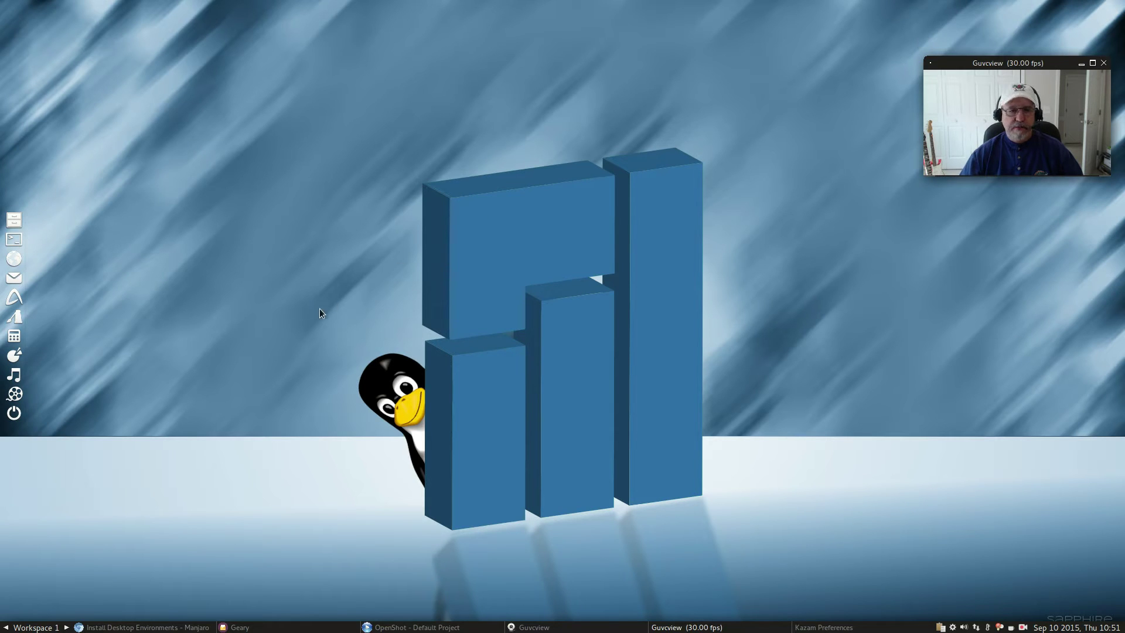
pyautogui.rightClick(196, 301)
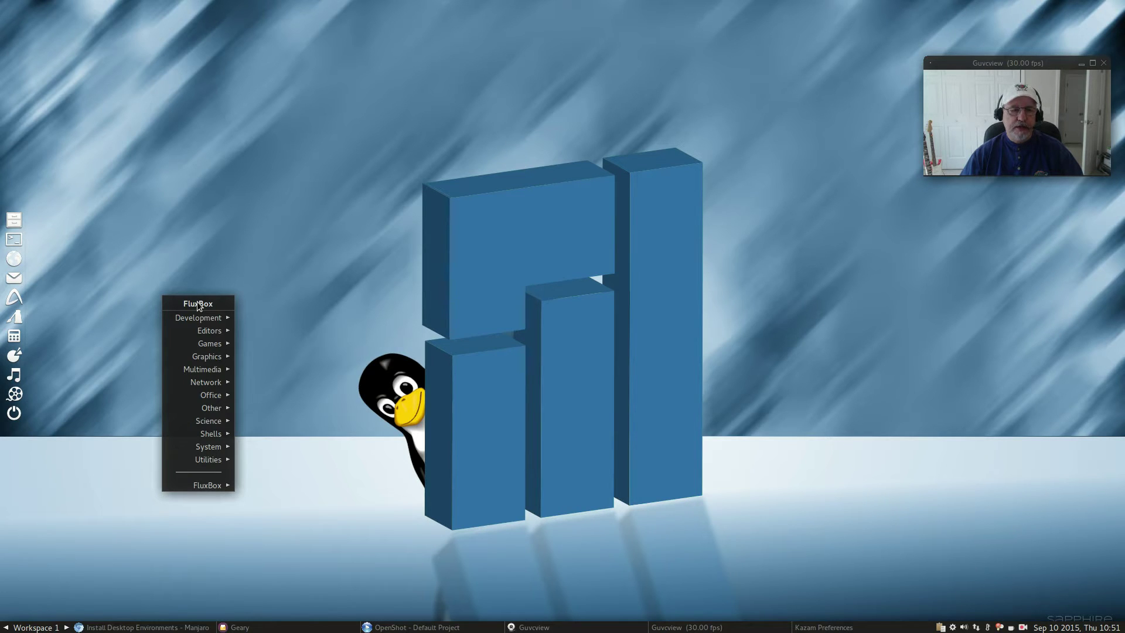
pyautogui.moveTo(206, 489)
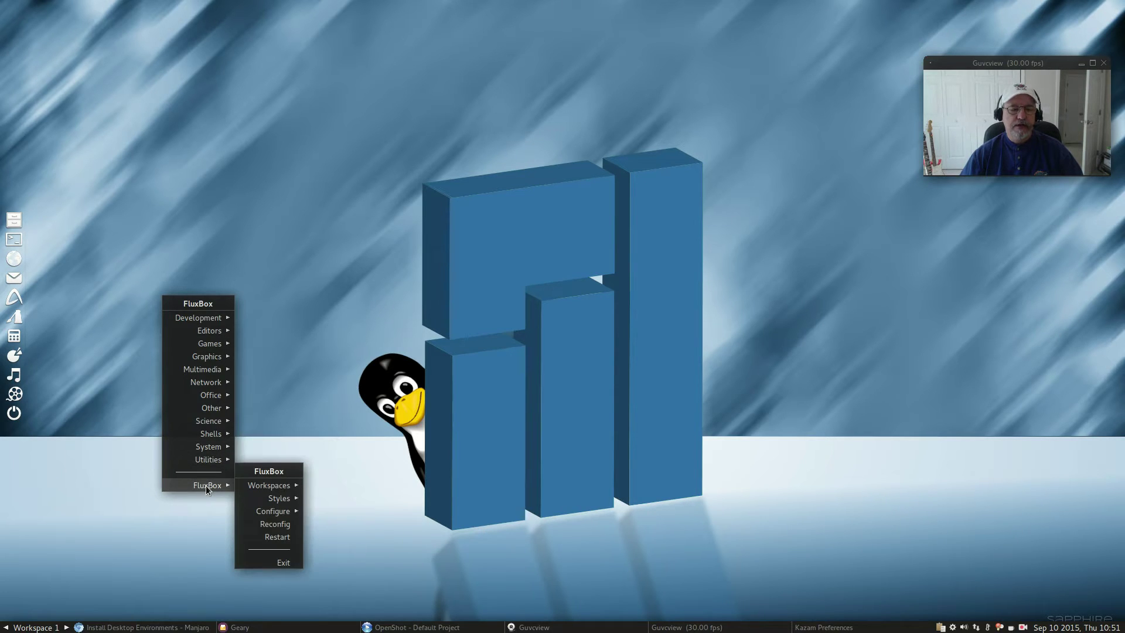
pyautogui.moveTo(286, 505)
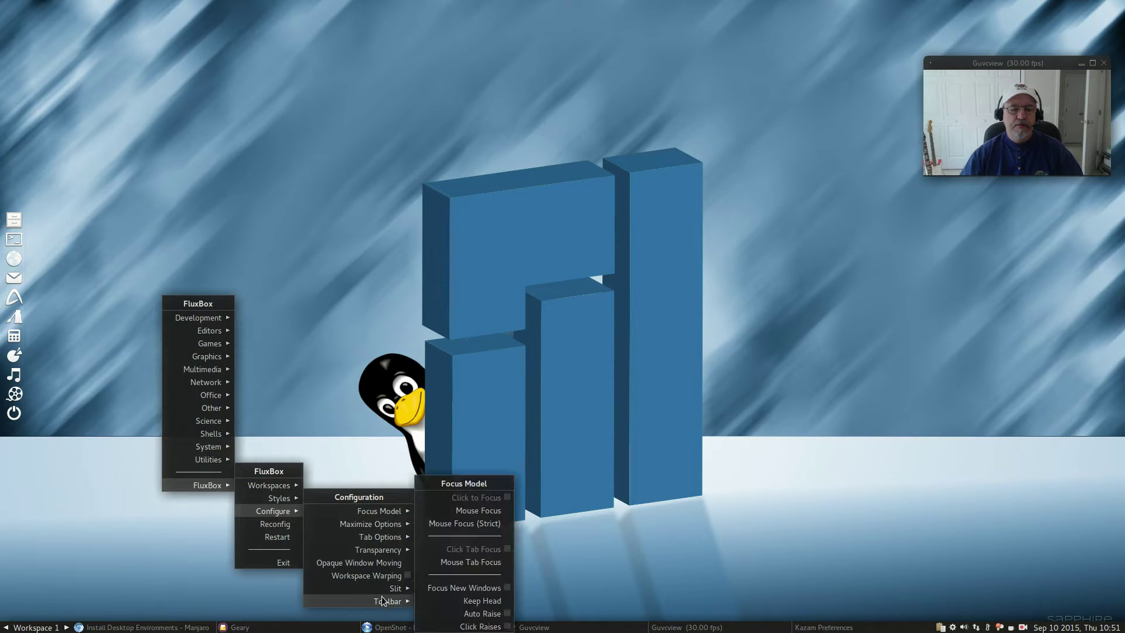
pyautogui.moveTo(382, 597)
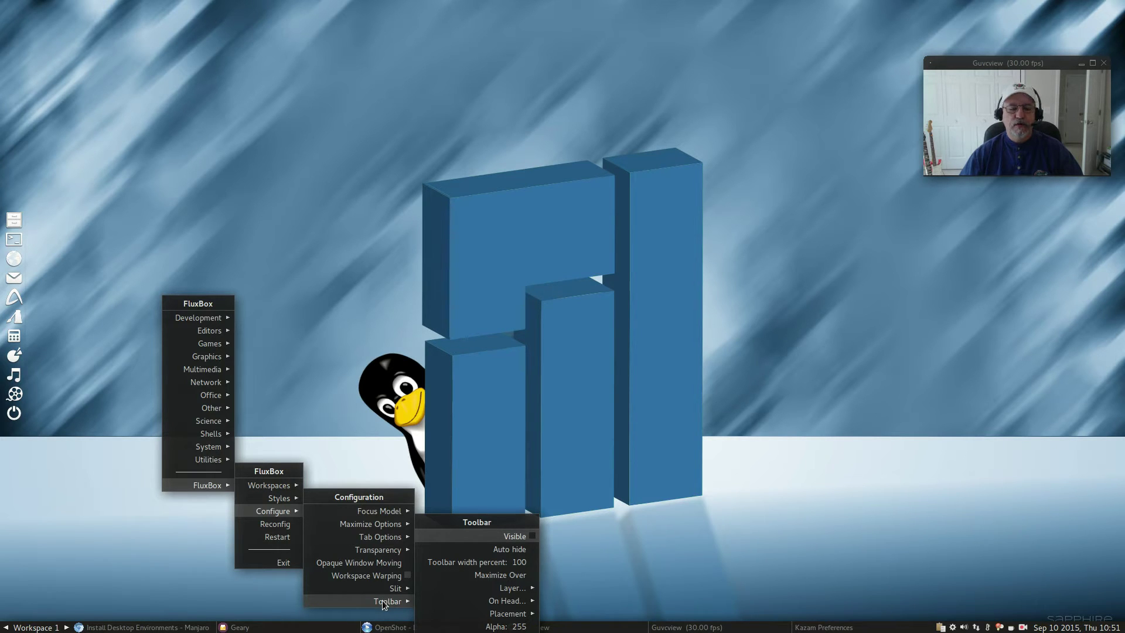
pyautogui.moveTo(501, 617)
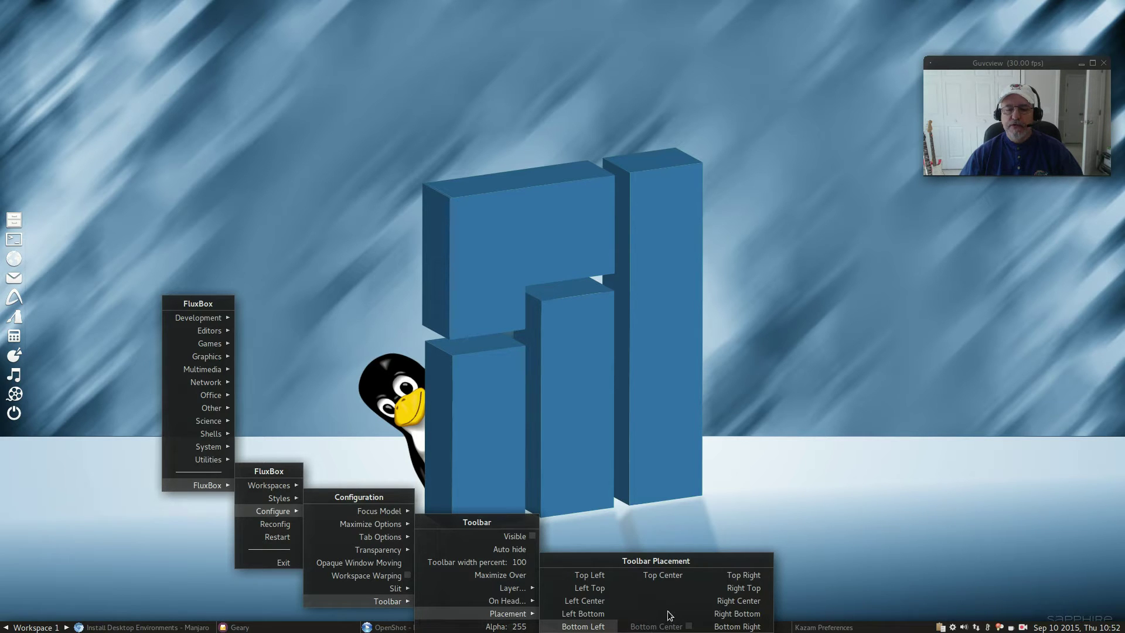
pyautogui.click(668, 575)
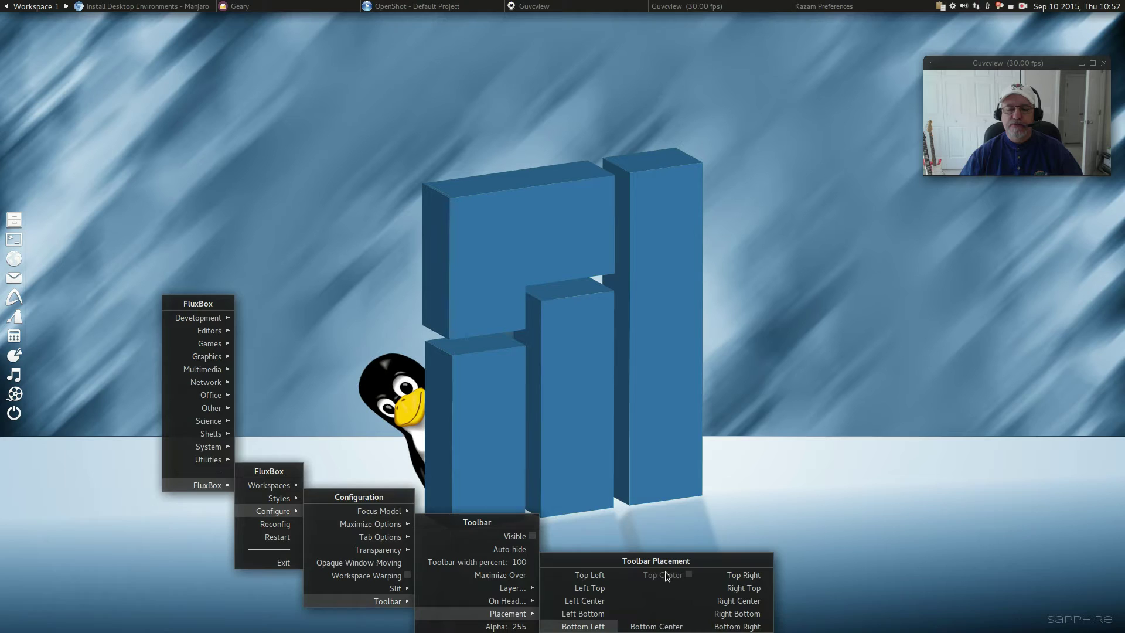
# Click empty desktop to dismiss the open Fluxbox menus
pyautogui.click(292, 309)
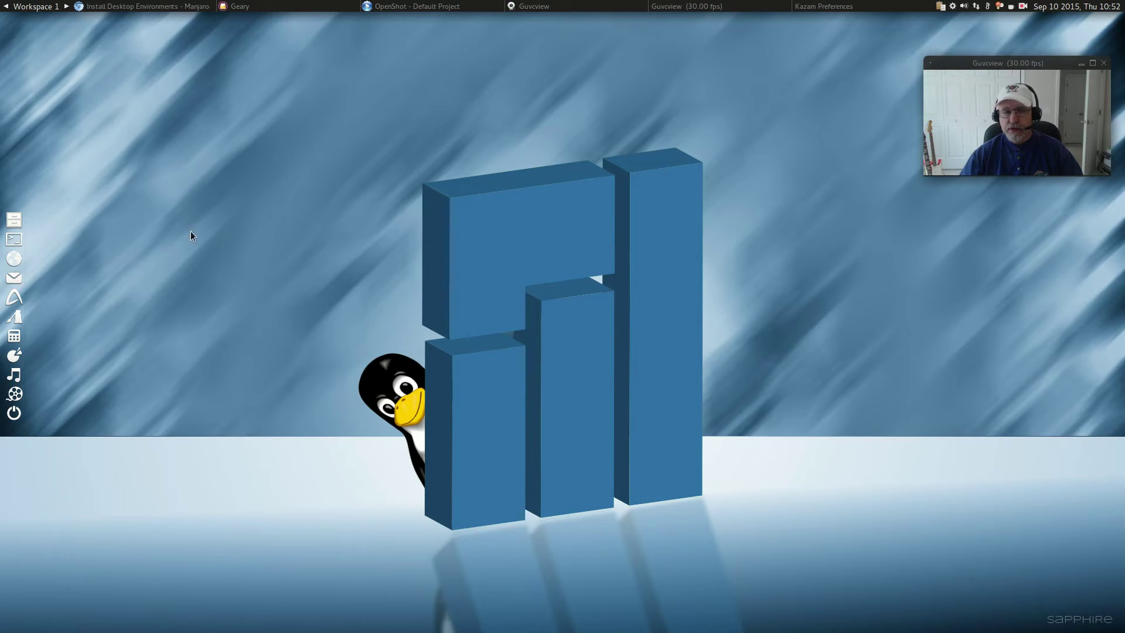
# Open the startup script in the hidden .fluxbox folder in Mousepad instead of running it
pyautogui.click(15, 222)
pyautogui.moveTo(764, 290); pyautogui.dragTo(476, 157)
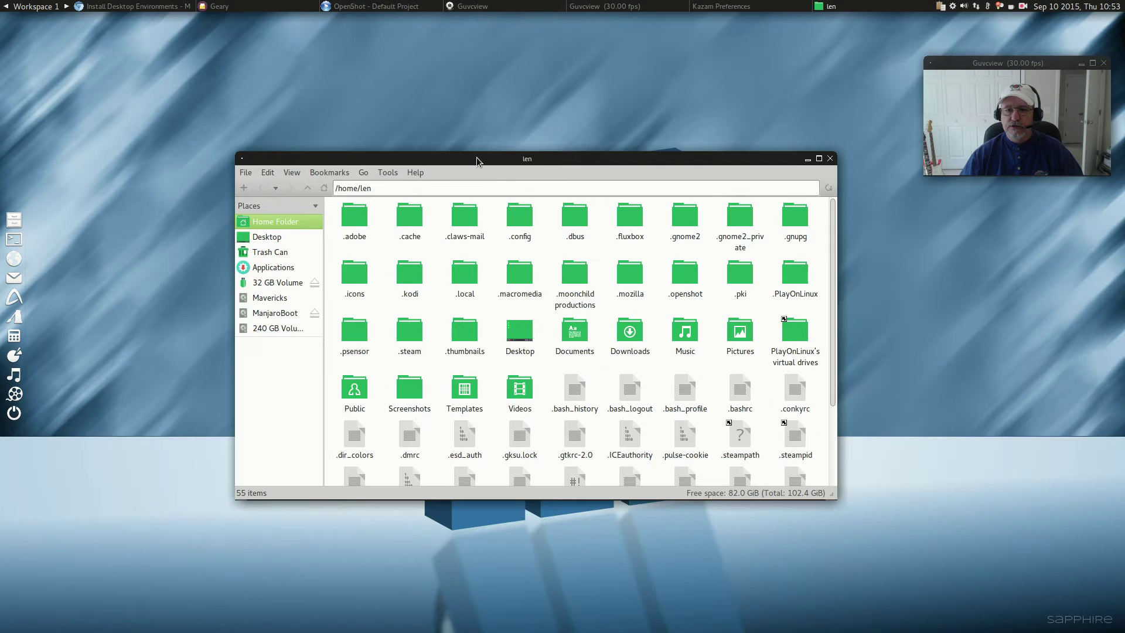
pyautogui.doubleClick(632, 223)
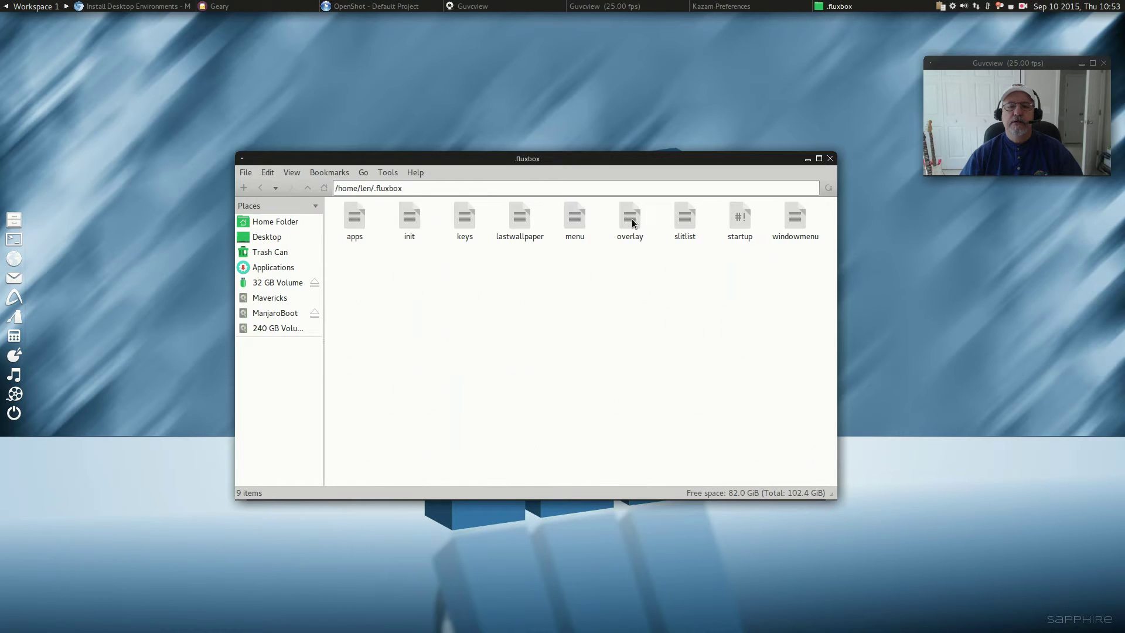
pyautogui.doubleClick(744, 220)
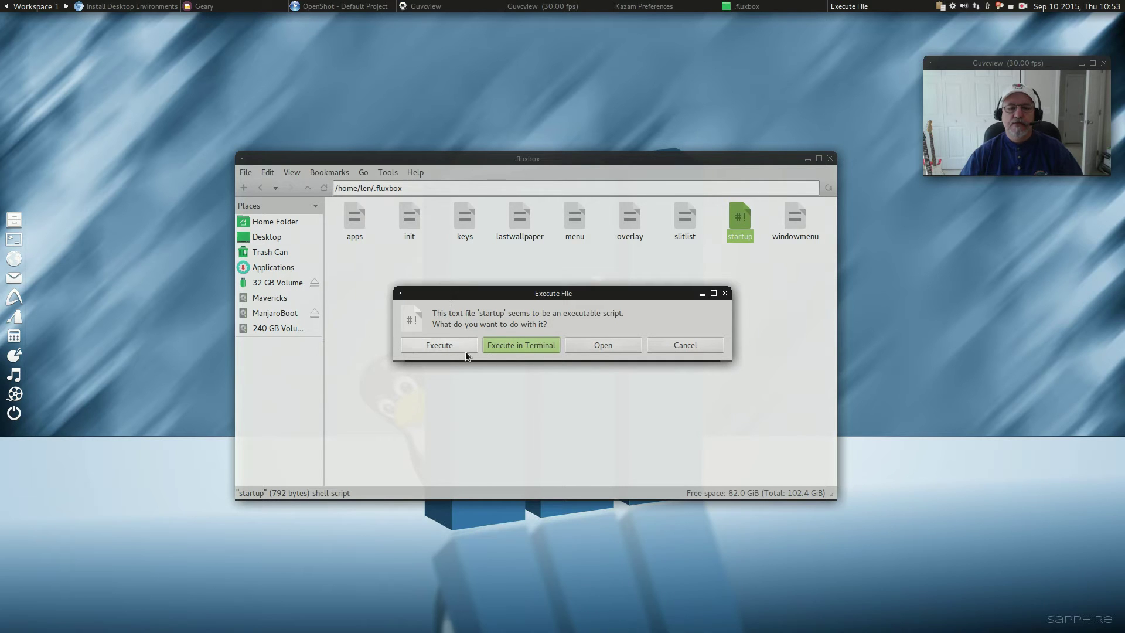
pyautogui.click(608, 346)
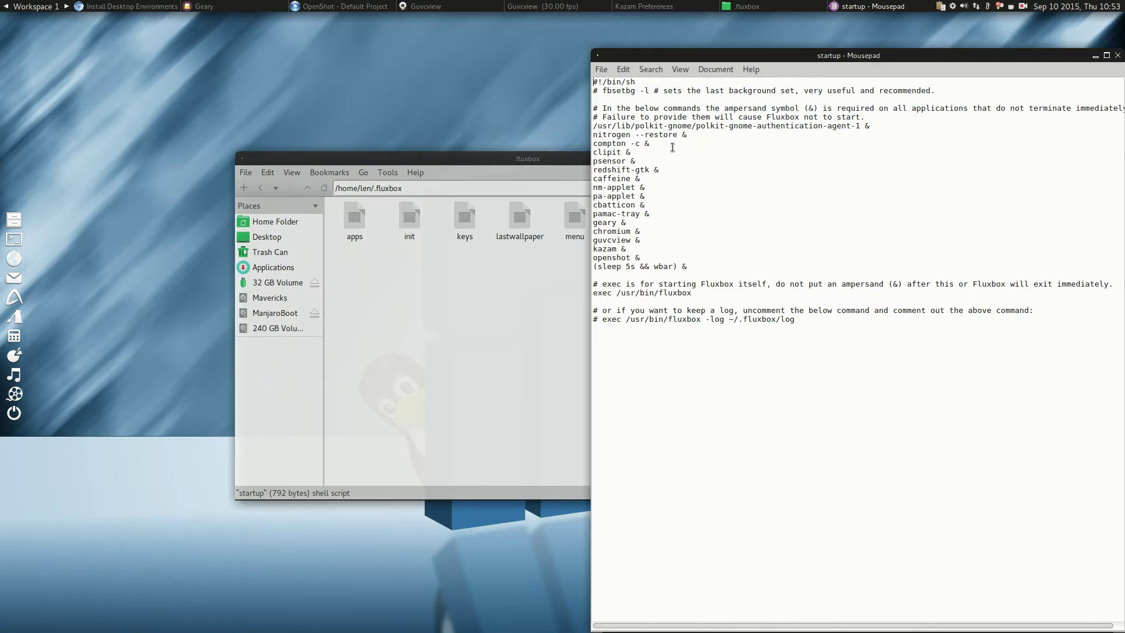
pyautogui.moveTo(734, 57); pyautogui.dragTo(550, 37)
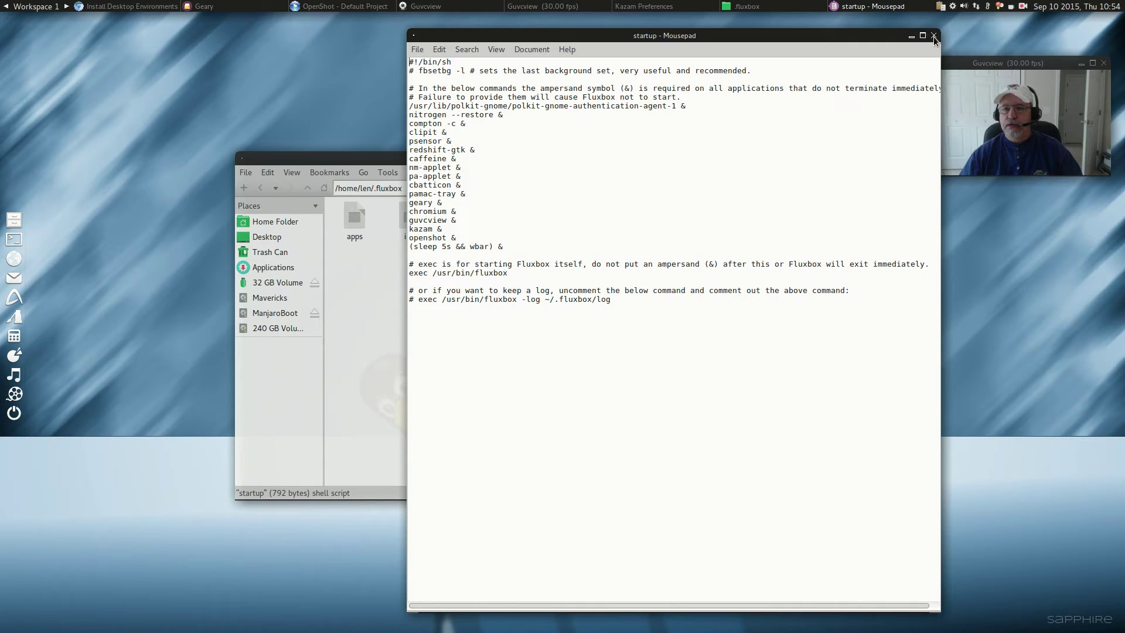
# Close the Mousepad startup script and the PCManFM .fluxbox window
pyautogui.click(934, 36)
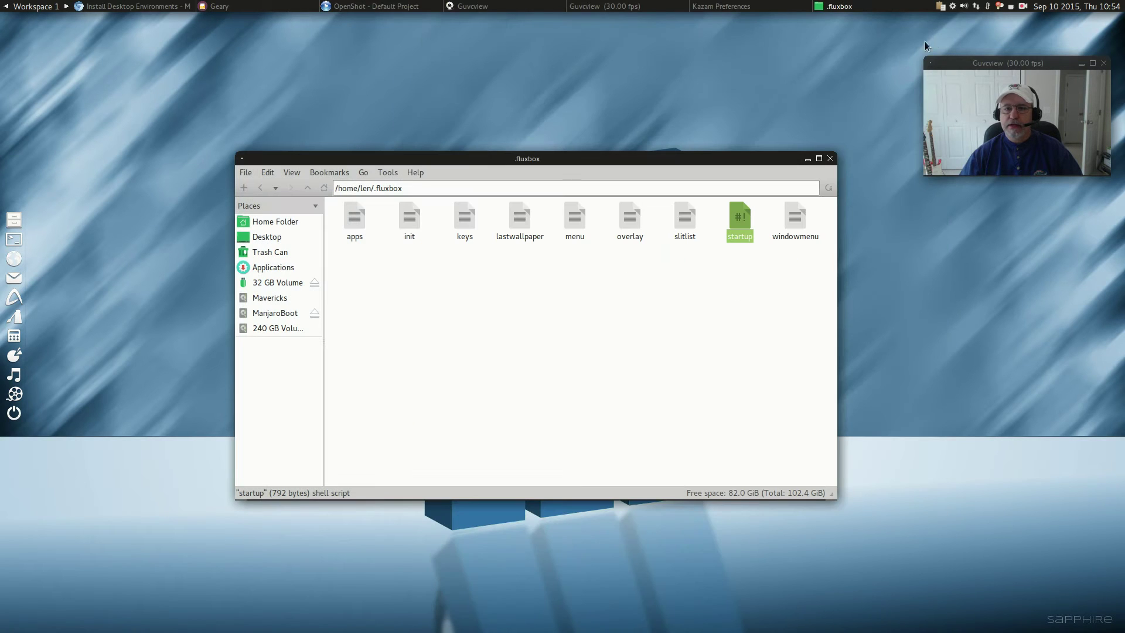
pyautogui.click(829, 158)
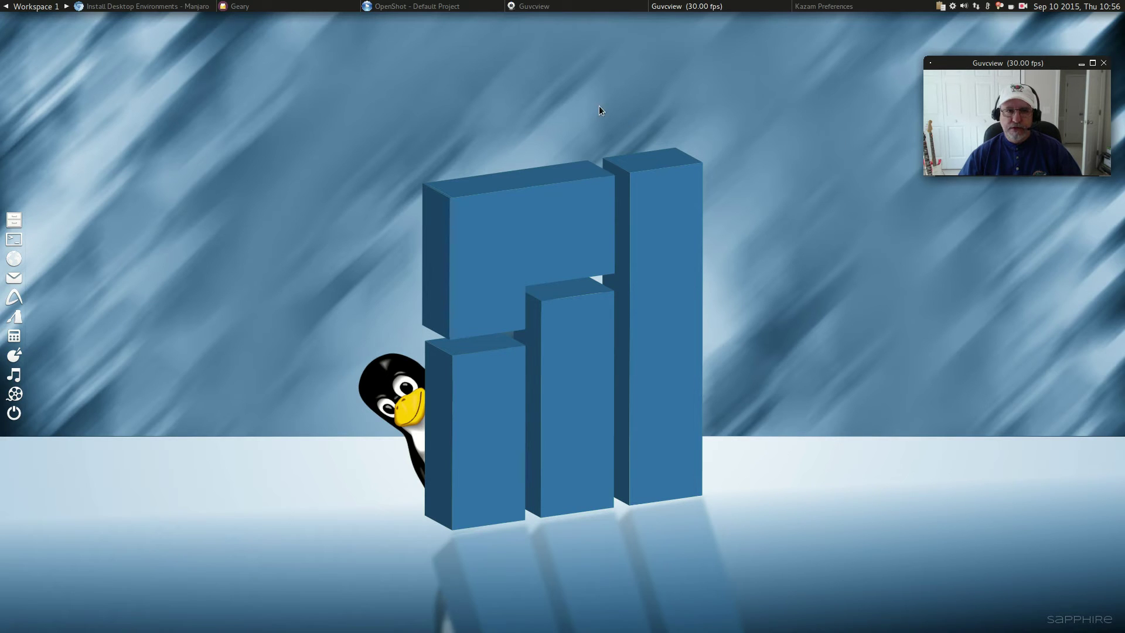
# Scroll the Install Desktop Environments wiki page past XFCE, KDE4 and Gnome 3 to Cinnamon
pyautogui.click(127, 7)
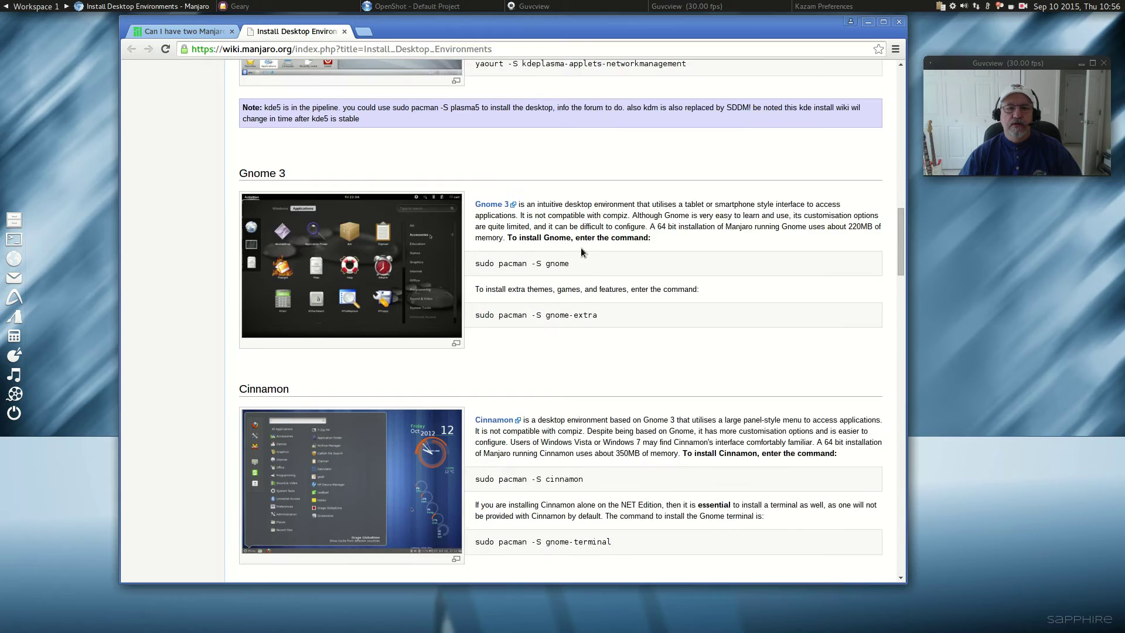
pyautogui.scroll(20, 581, 248)
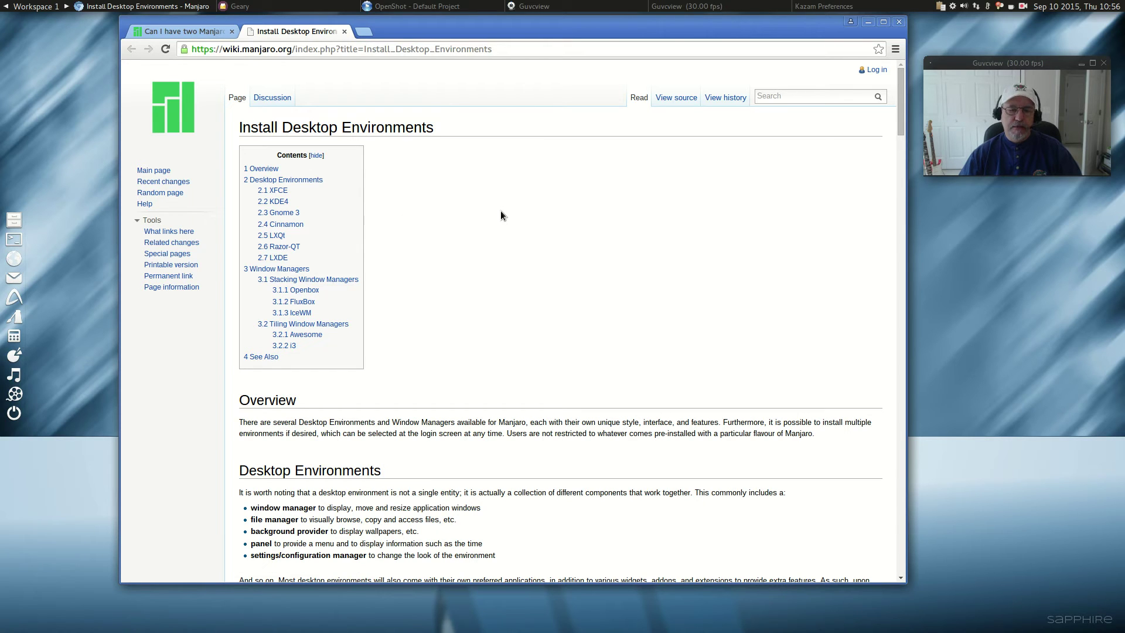
pyautogui.scroll(-8, 480, 242)
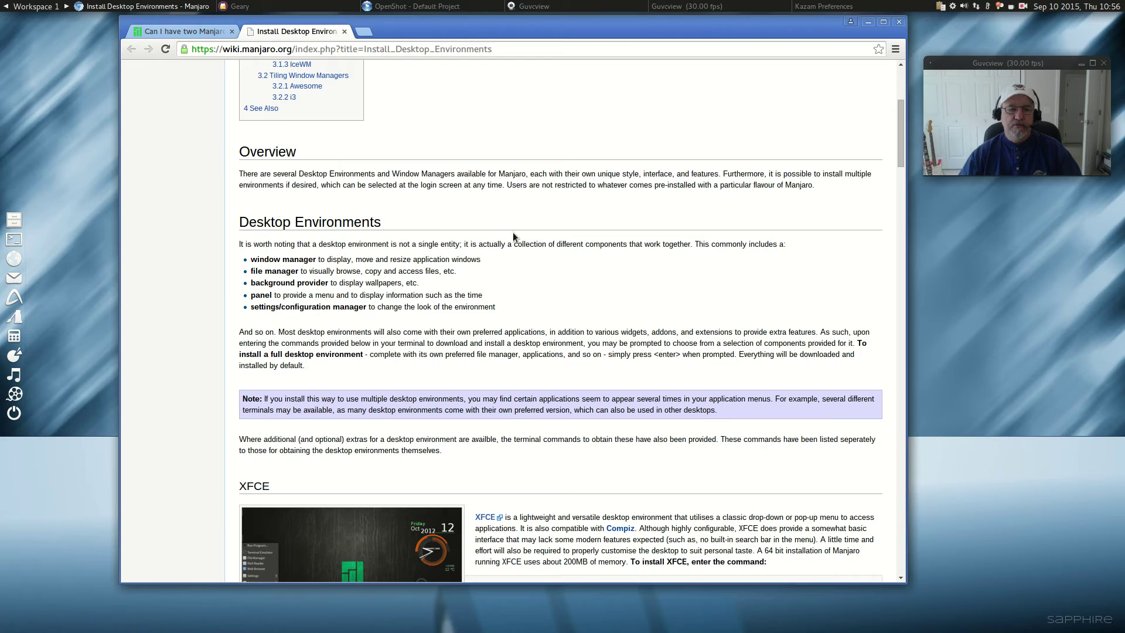
pyautogui.scroll(-3, 428, 231)
pyautogui.scroll(-4, 428, 231)
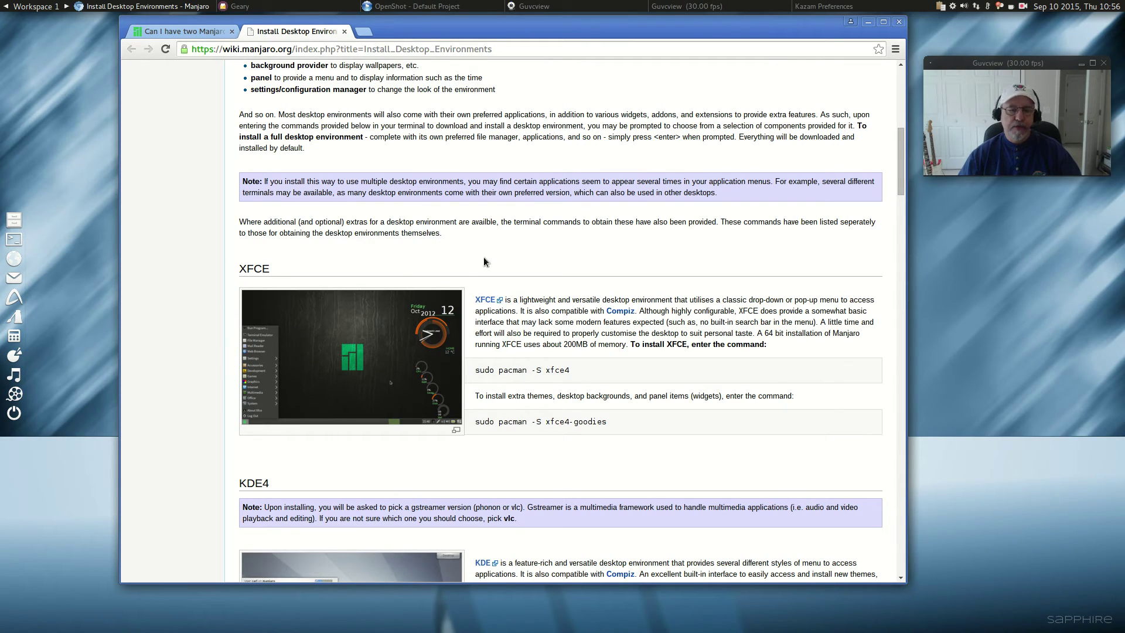
pyautogui.scroll(-1, 518, 261)
pyautogui.scroll(-2, 518, 261)
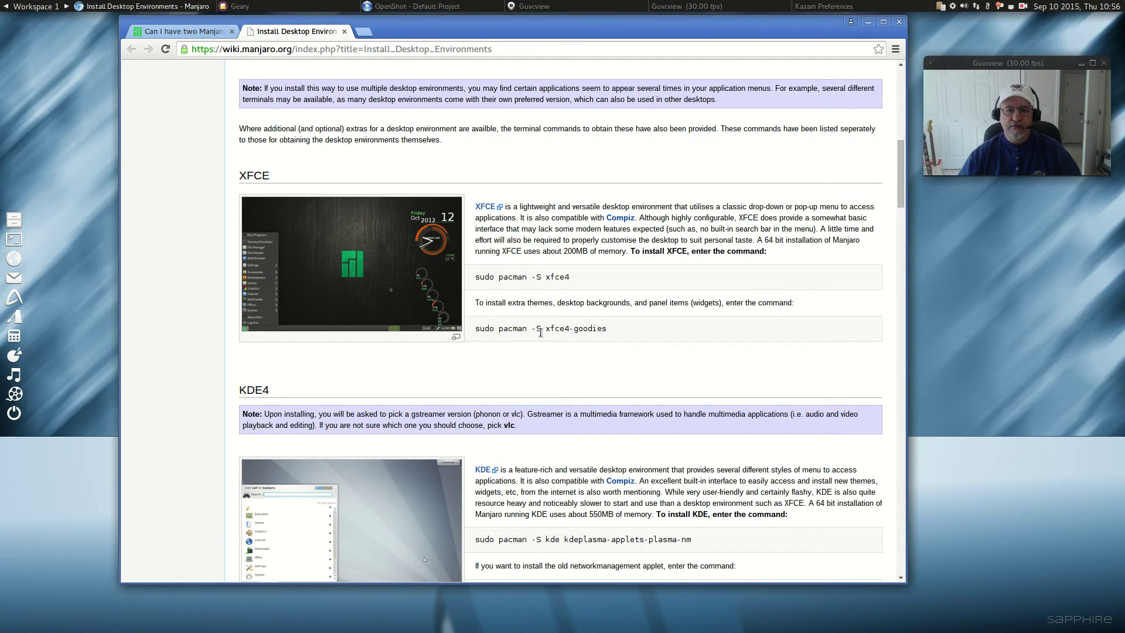
pyautogui.scroll(-4, 551, 328)
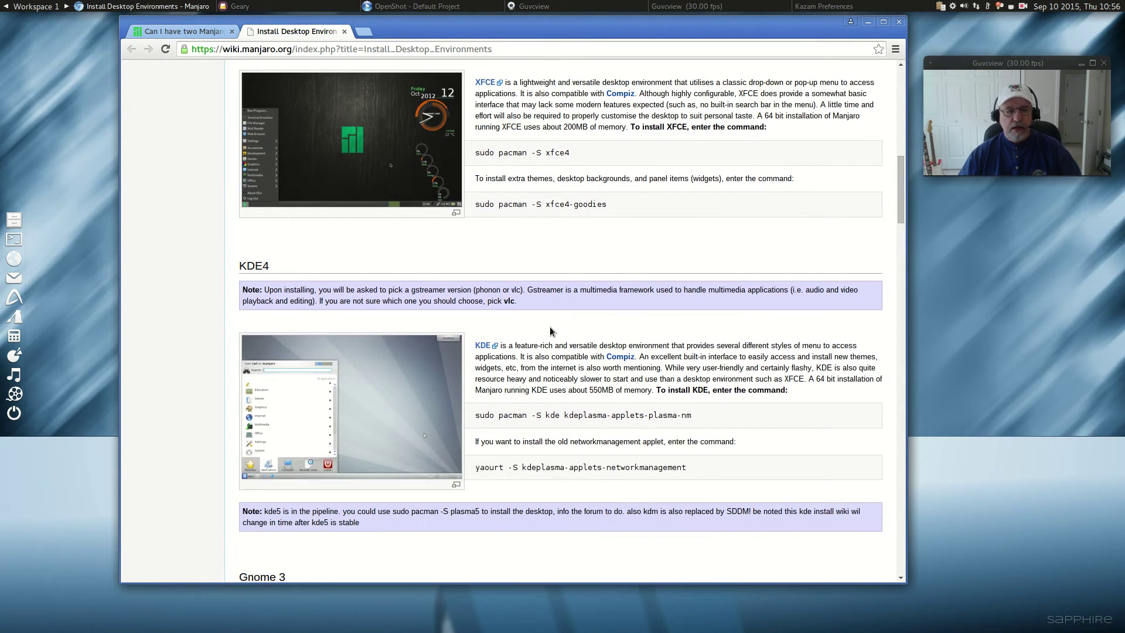
pyautogui.scroll(-12, 575, 317)
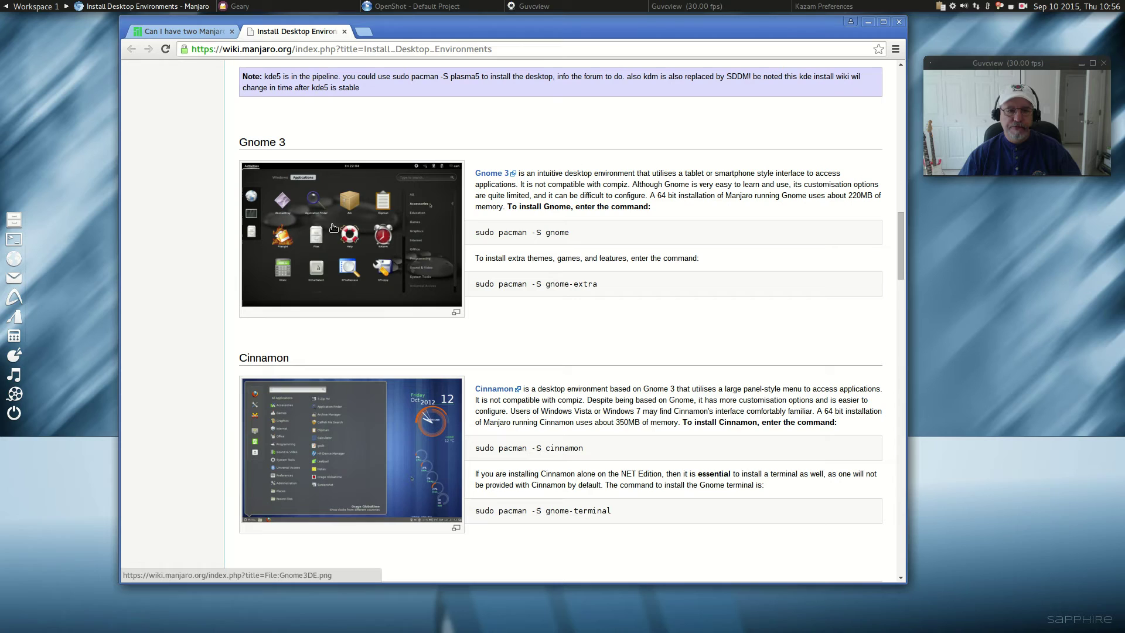
pyautogui.scroll(-2, 547, 259)
pyautogui.scroll(-5, 546, 257)
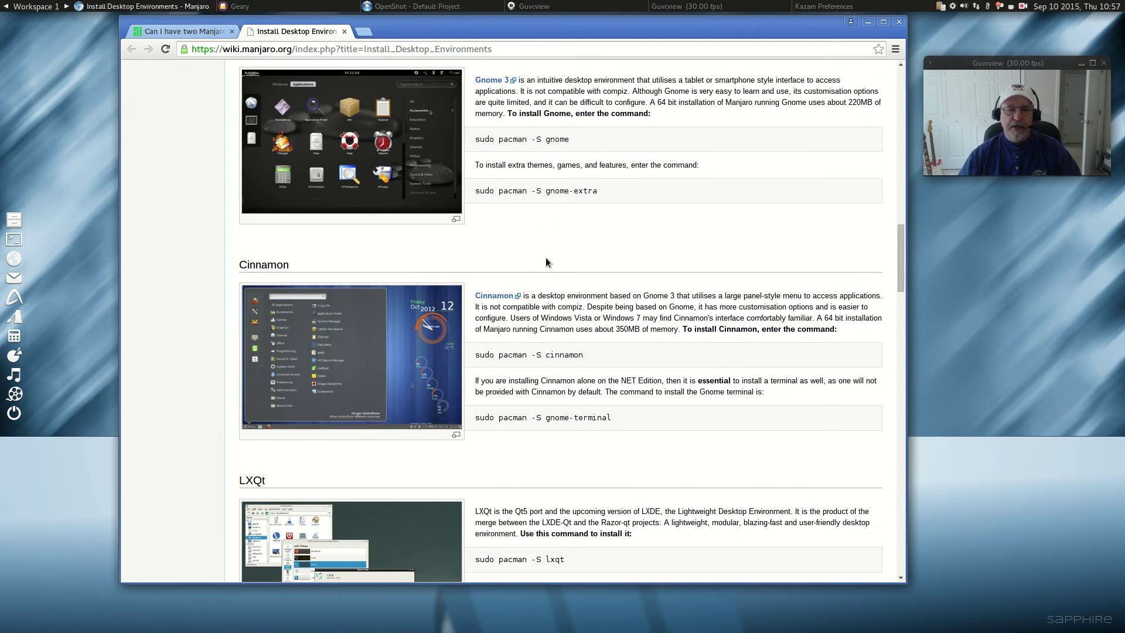
pyautogui.scroll(2, 522, 257)
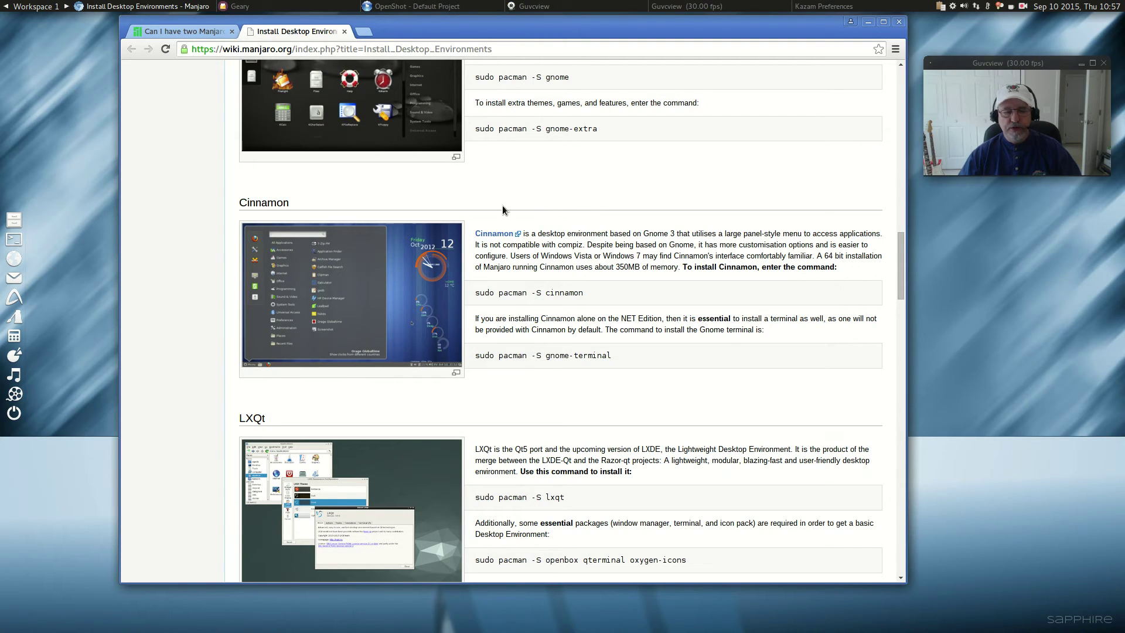
# Copy 'sudo pacman -S cinnamon' from the wiki into a new terminal and run it
pyautogui.click(15, 241)
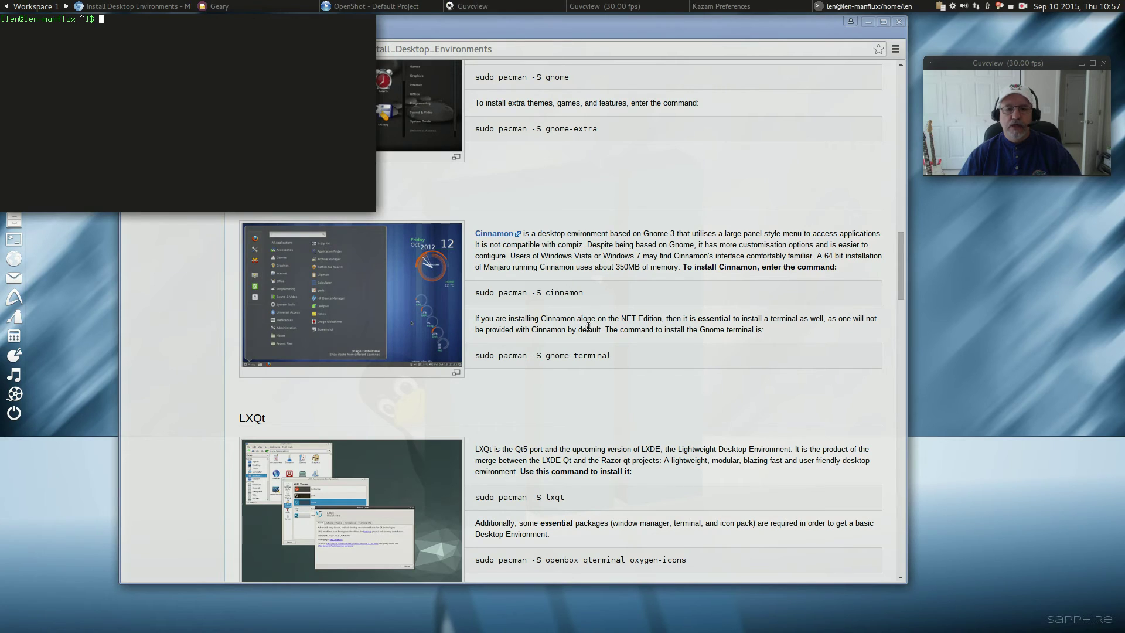
pyautogui.moveTo(585, 295); pyautogui.dragTo(486, 297)
pyautogui.rightClick(499, 293)
pyautogui.click(507, 304)
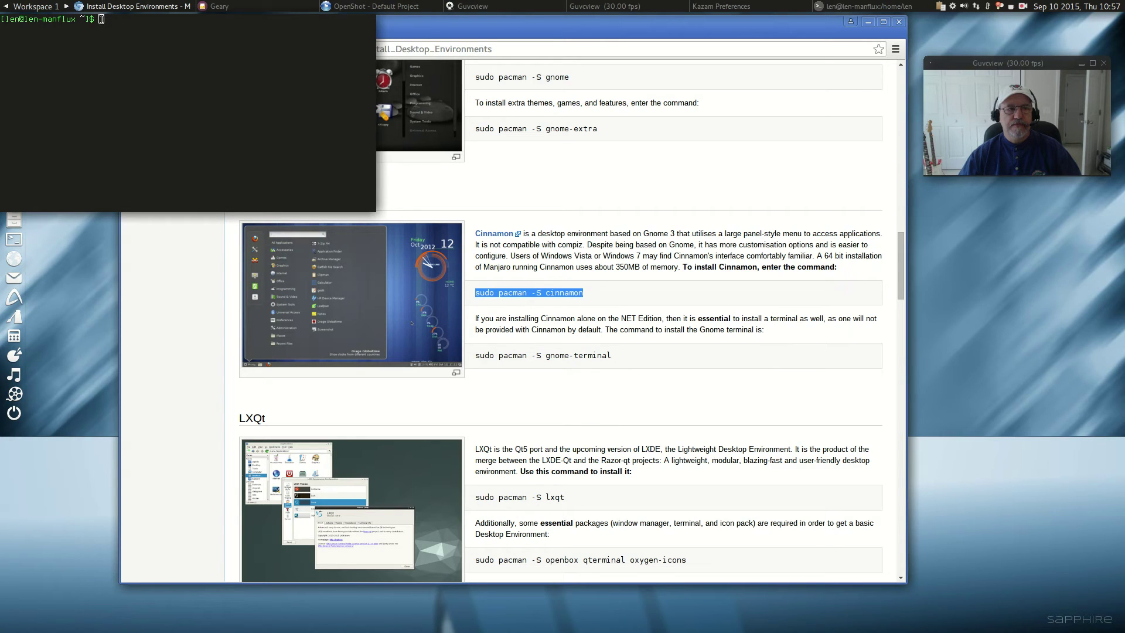
pyautogui.hotkey('ctrl', 'shift', 'v')
pyautogui.press('Return')
pyautogui.press('Return')
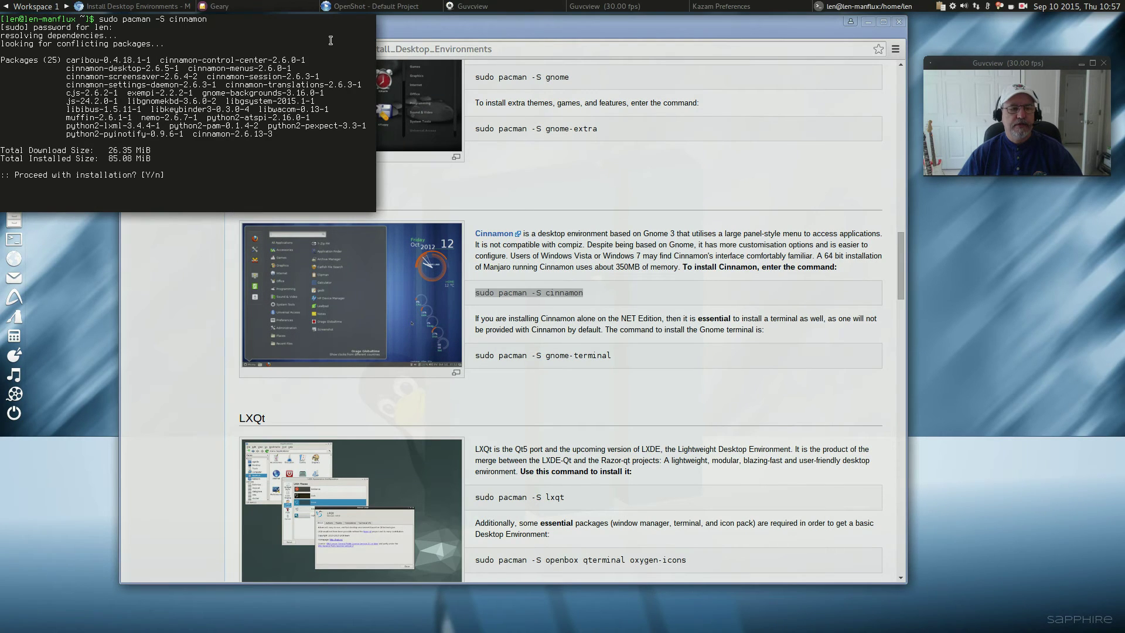
pyautogui.press('Return')
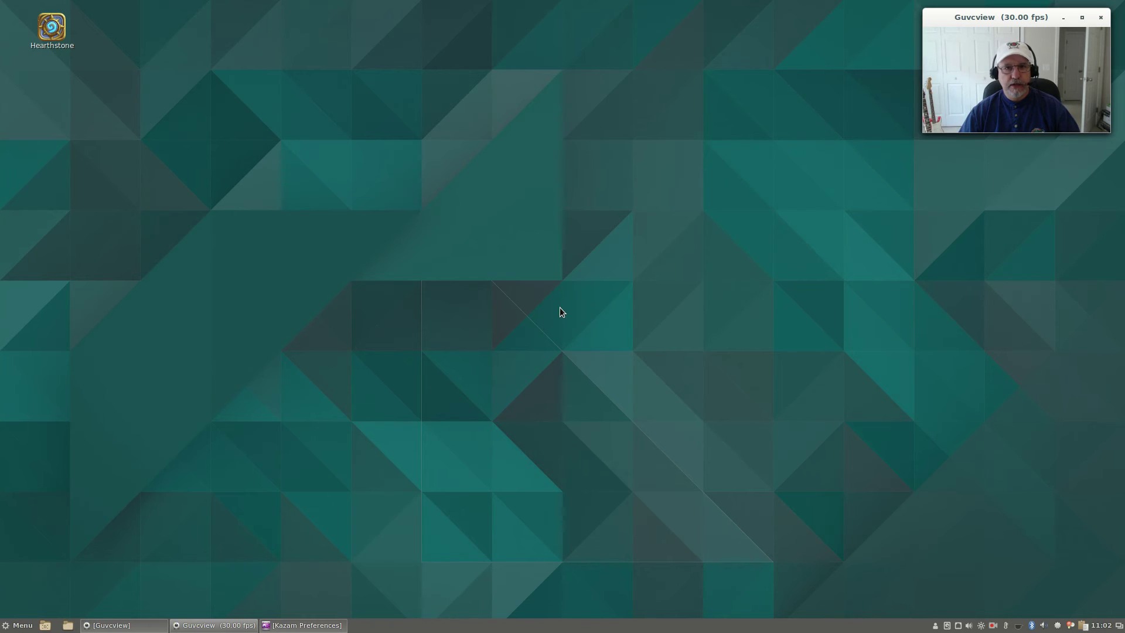
# Search the Cinnamon Menu for 'guvc', clear the search, then launch System Settings from the sidebar
pyautogui.click(23, 626)
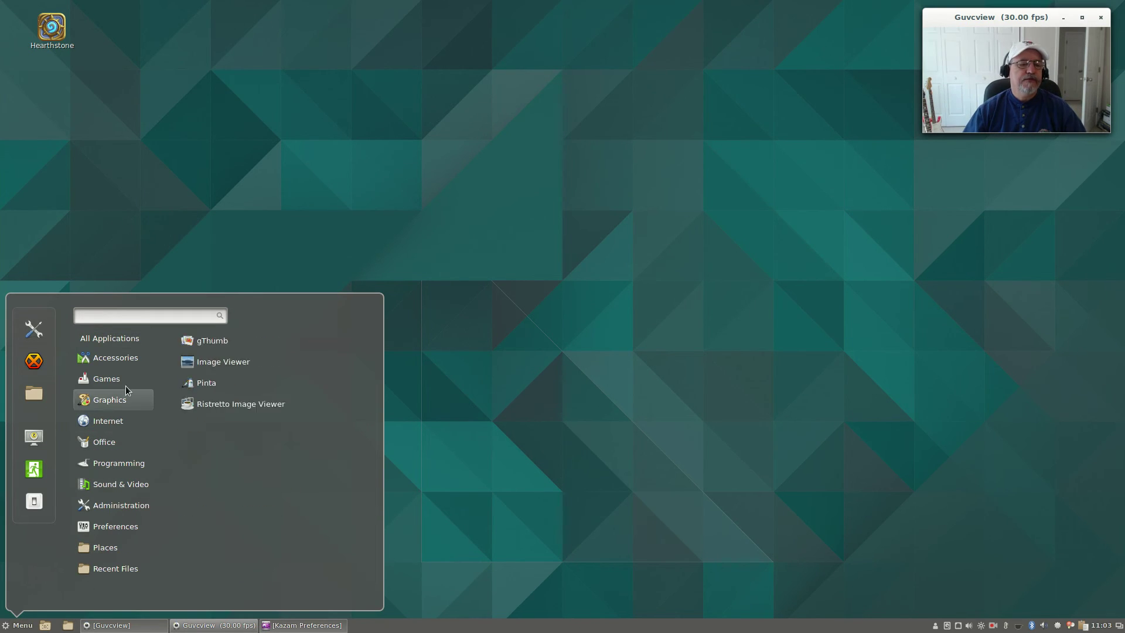
pyautogui.moveTo(117, 357)
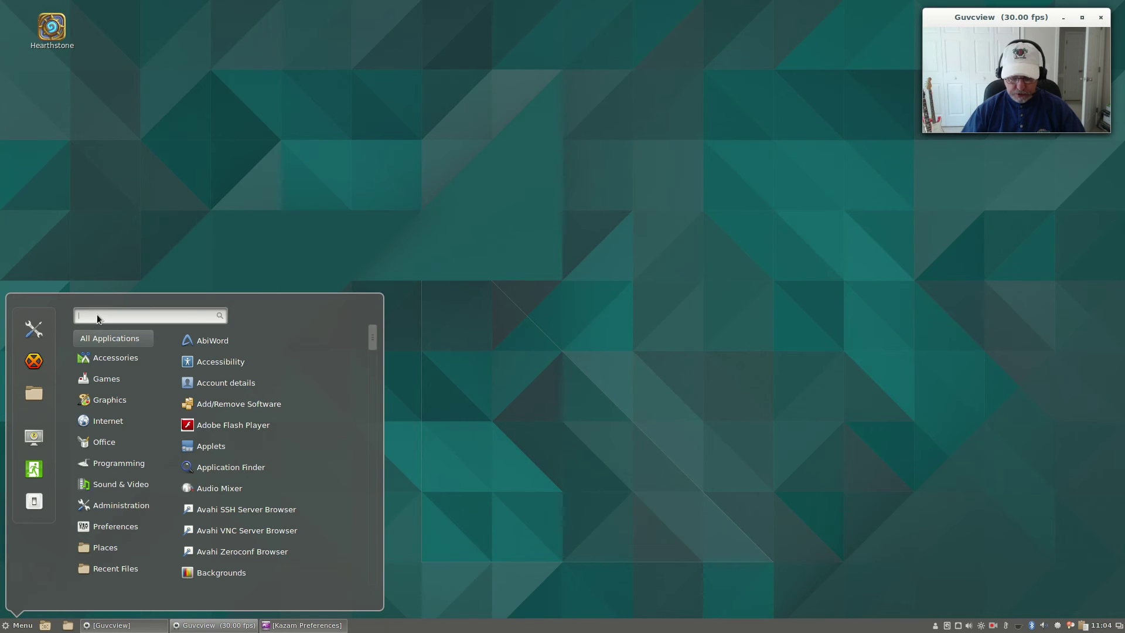
pyautogui.write('guvc')
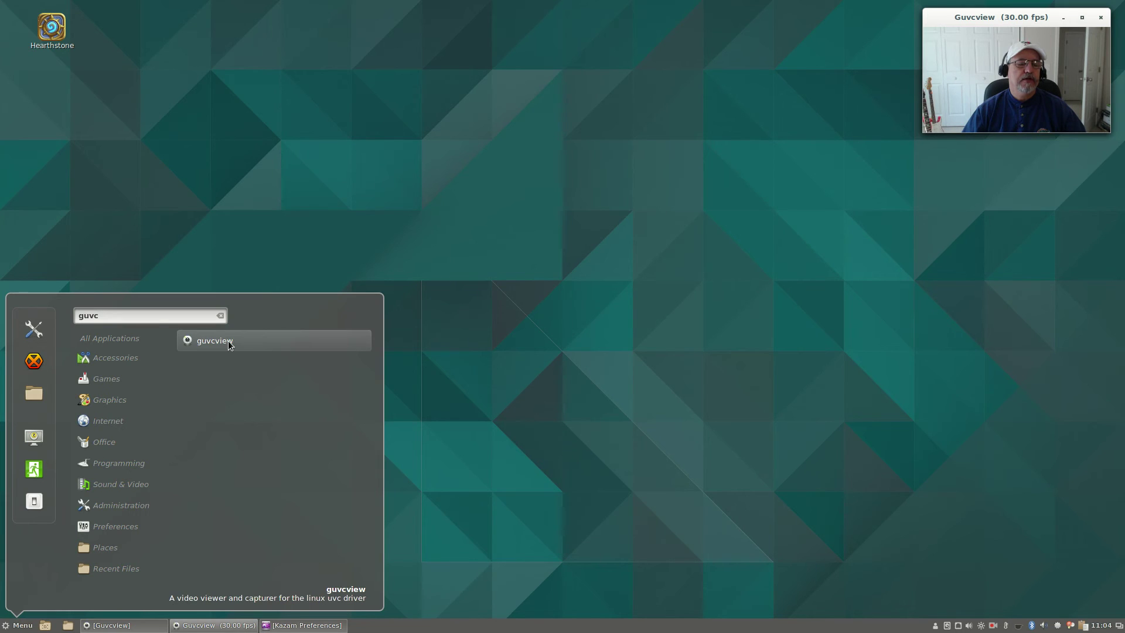
pyautogui.click(220, 315)
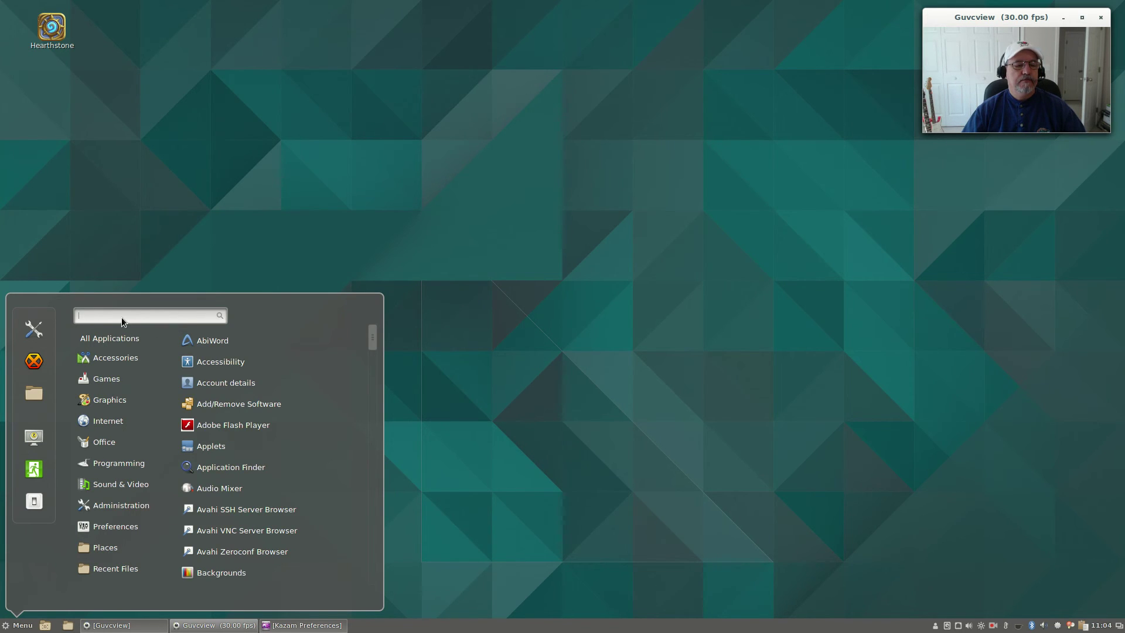
pyautogui.click(26, 332)
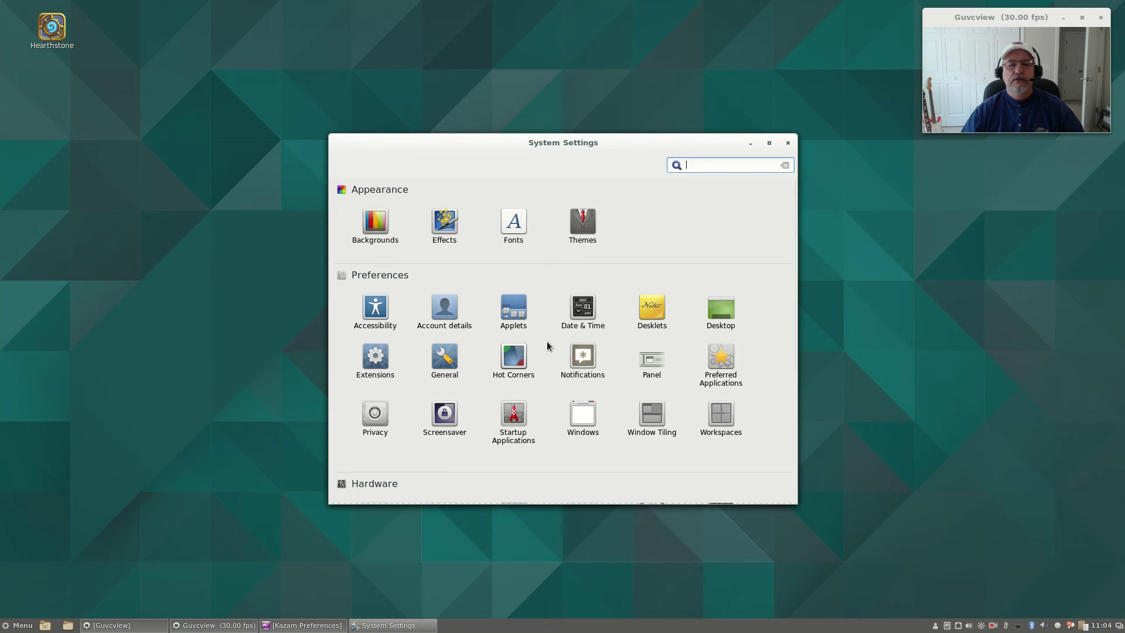
# On the Desktop settings page, turn on the Trash and Computer icons, then go back
pyautogui.click(720, 310)
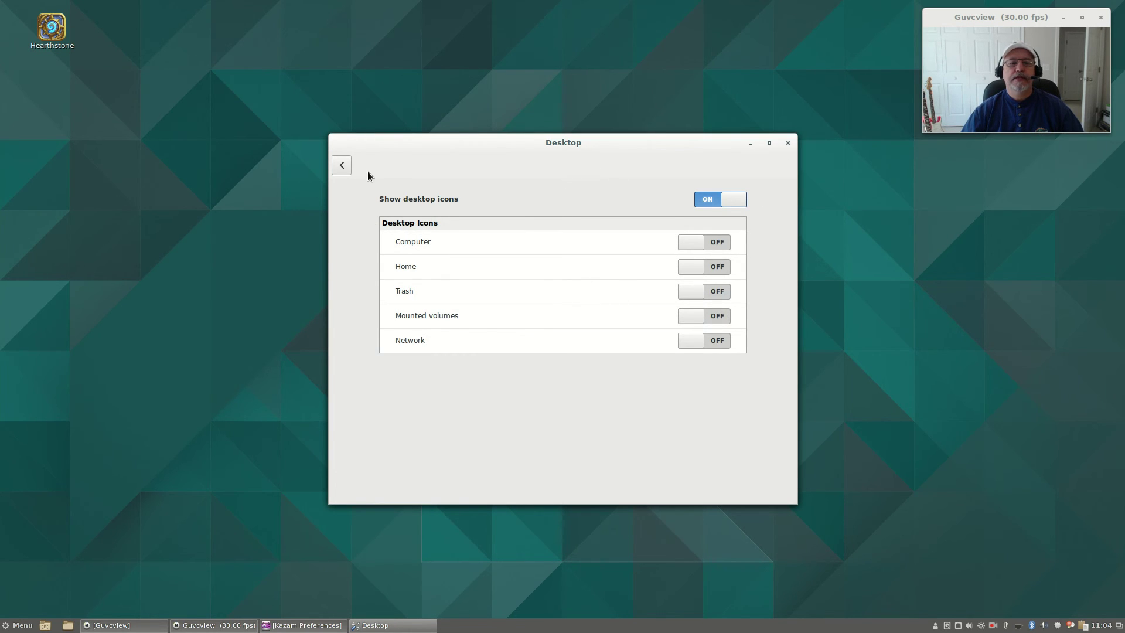
pyautogui.click(340, 167)
pyautogui.click(720, 317)
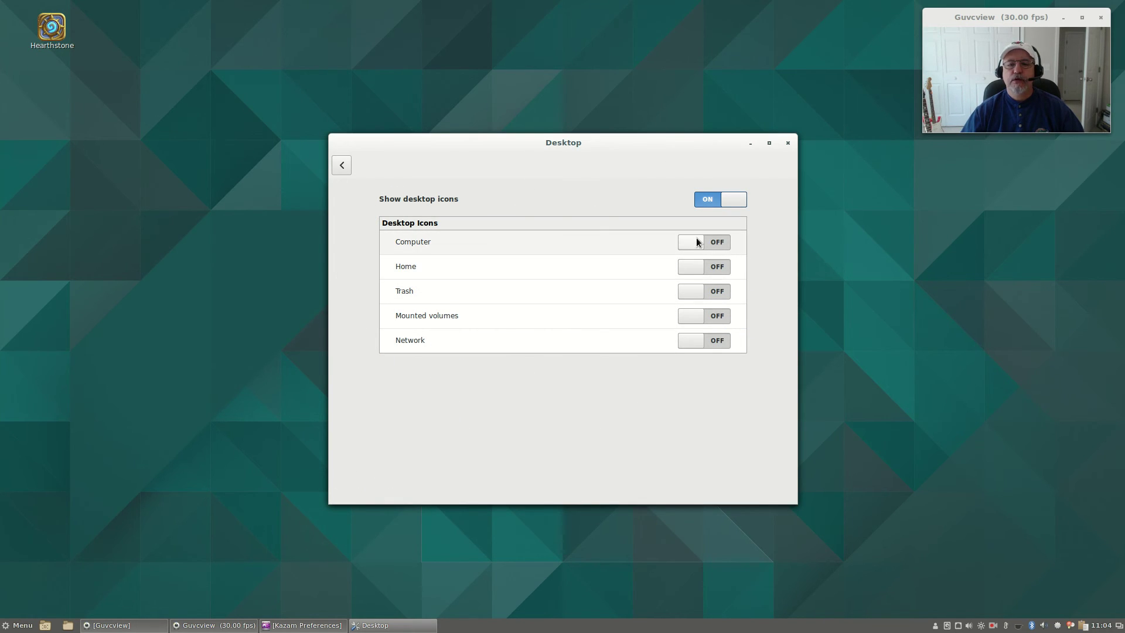
pyautogui.click(726, 296)
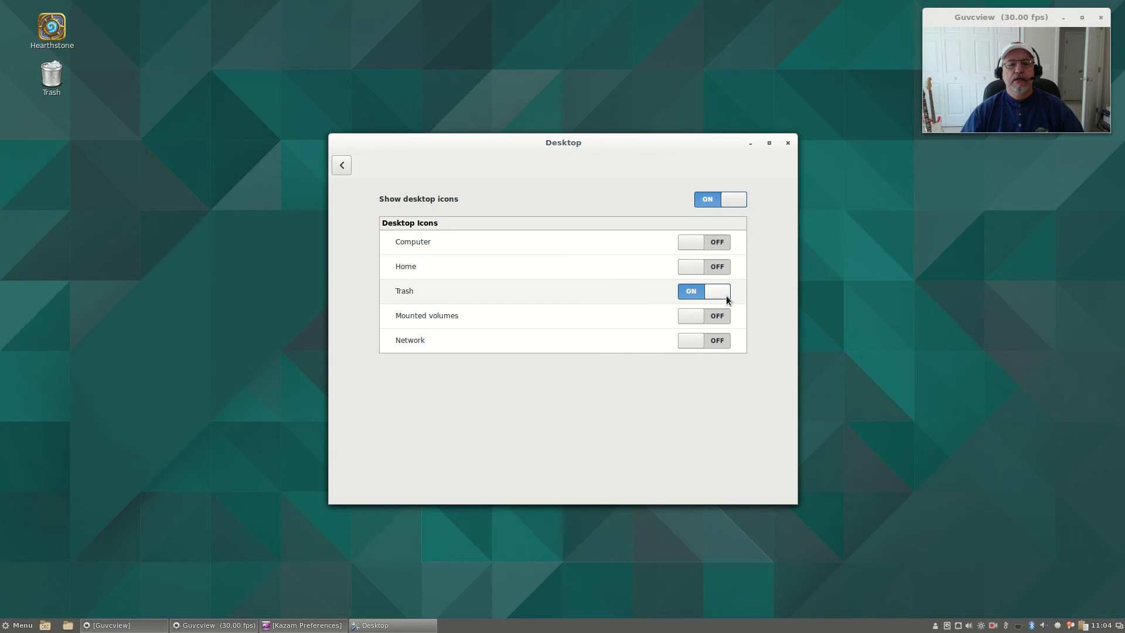
pyautogui.click(718, 241)
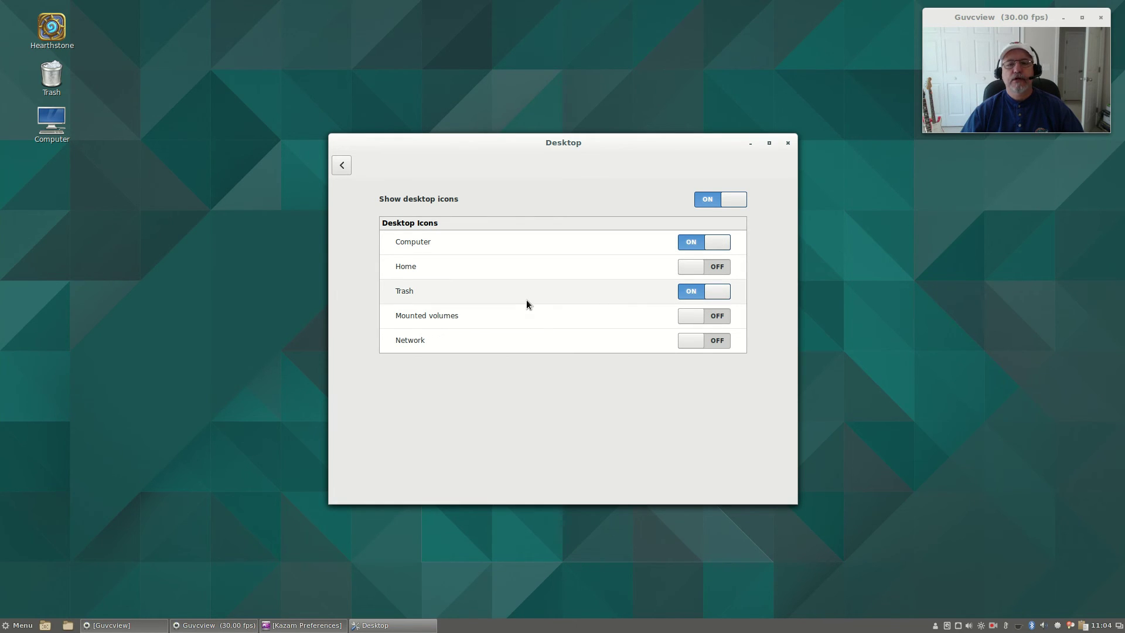
pyautogui.click(342, 165)
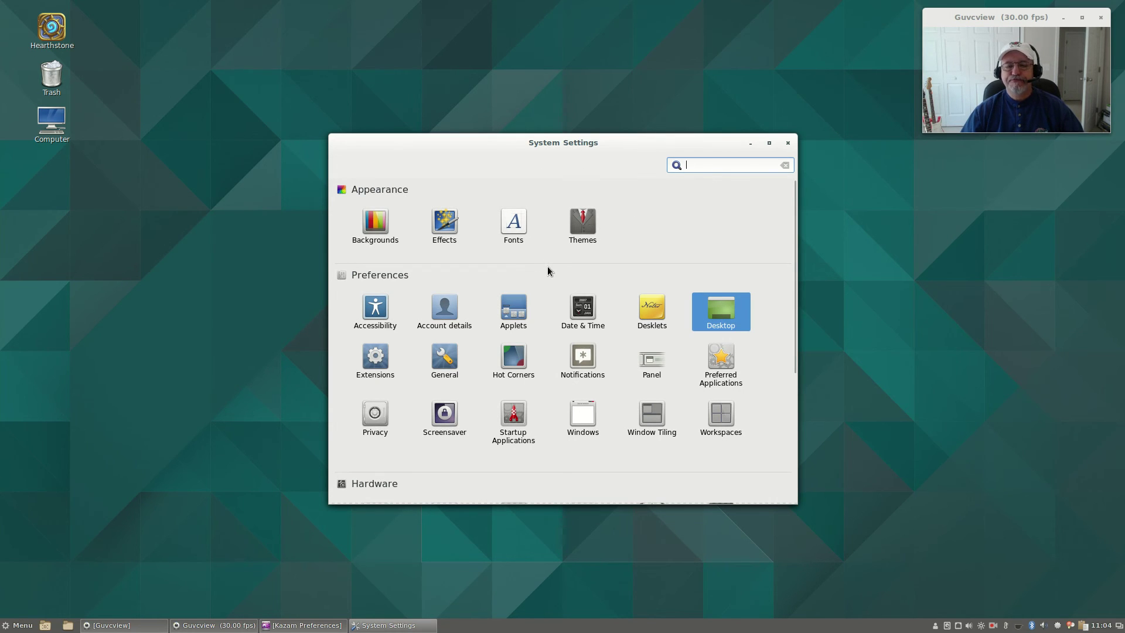
# Scroll the settings overview down to the Hardware and Administration groups
pyautogui.scroll(-5, 549, 270)
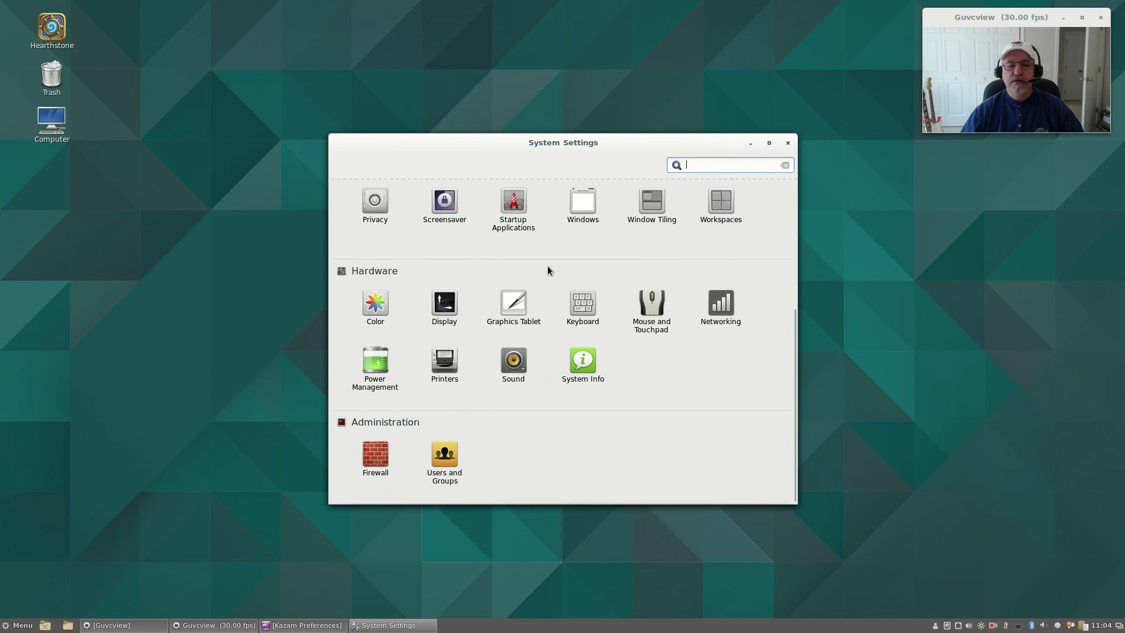